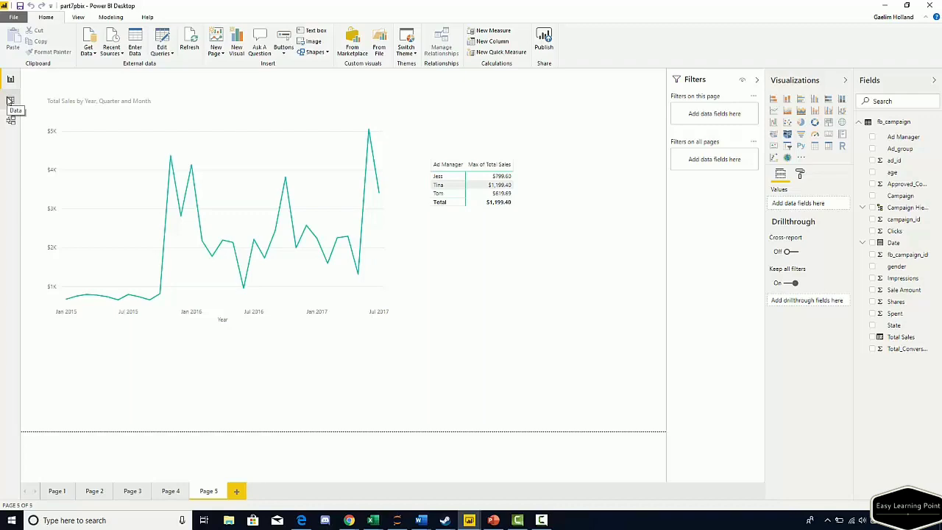
Step: Examine the fb_campaign table's data rows and return to the report page
click(11, 100)
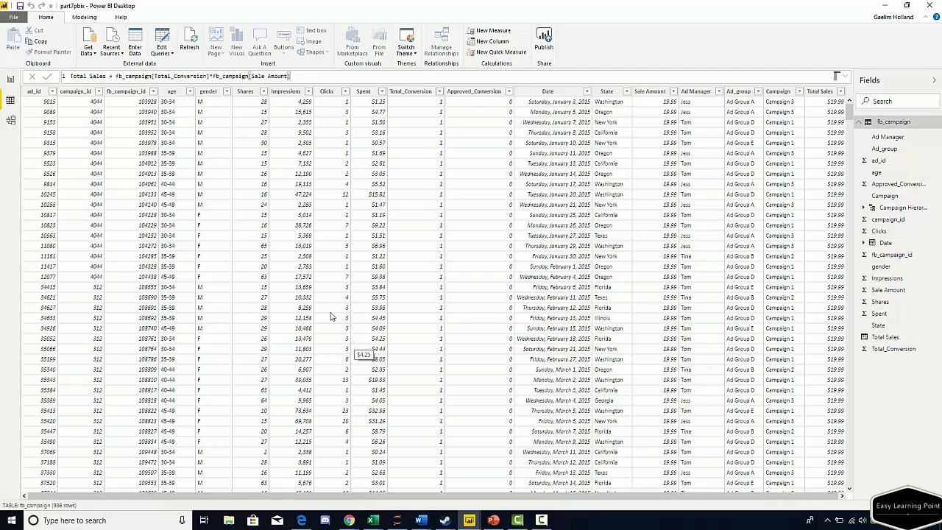
click(11, 79)
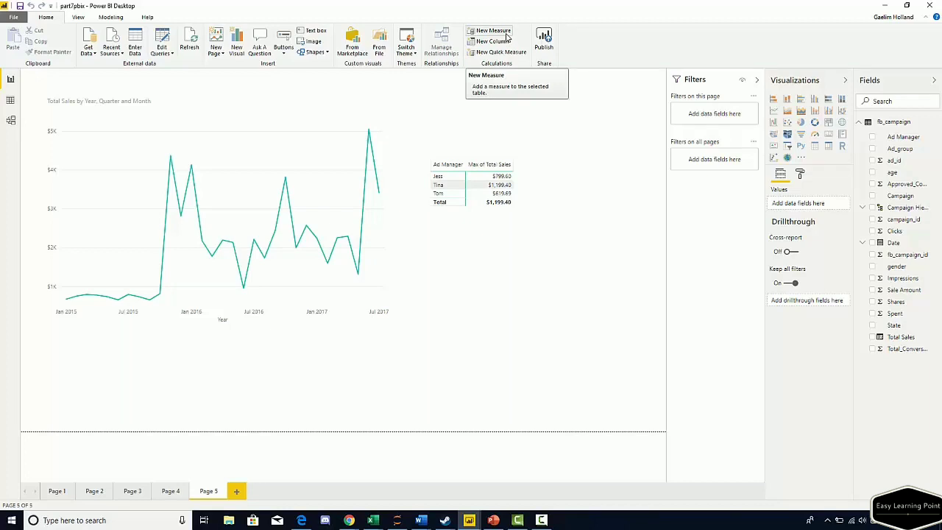
right_click(896, 212)
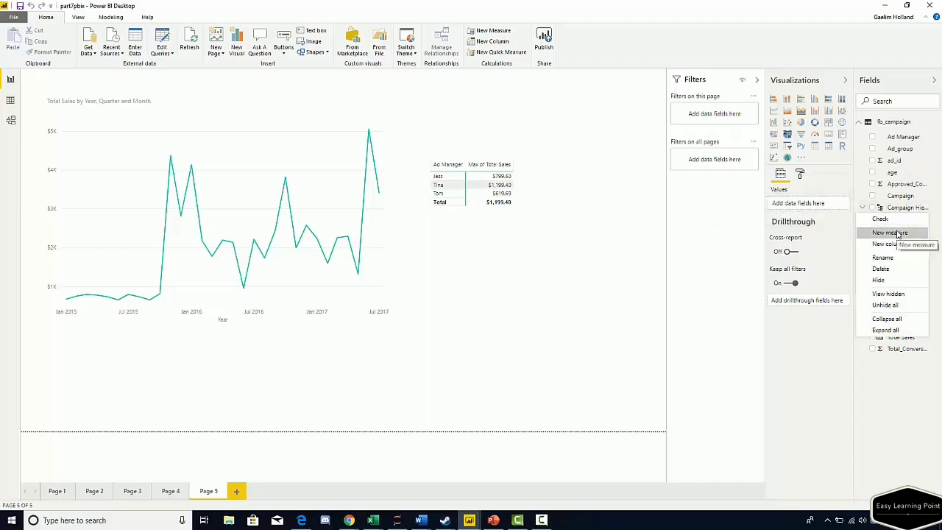
click(621, 228)
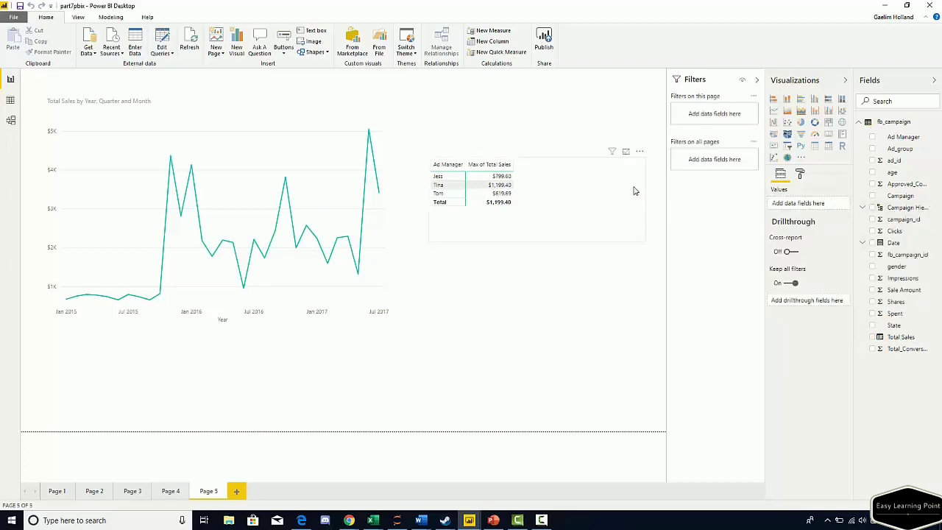
Step: Create a new measure in the fb_campaign table and name it Profit
click(497, 33)
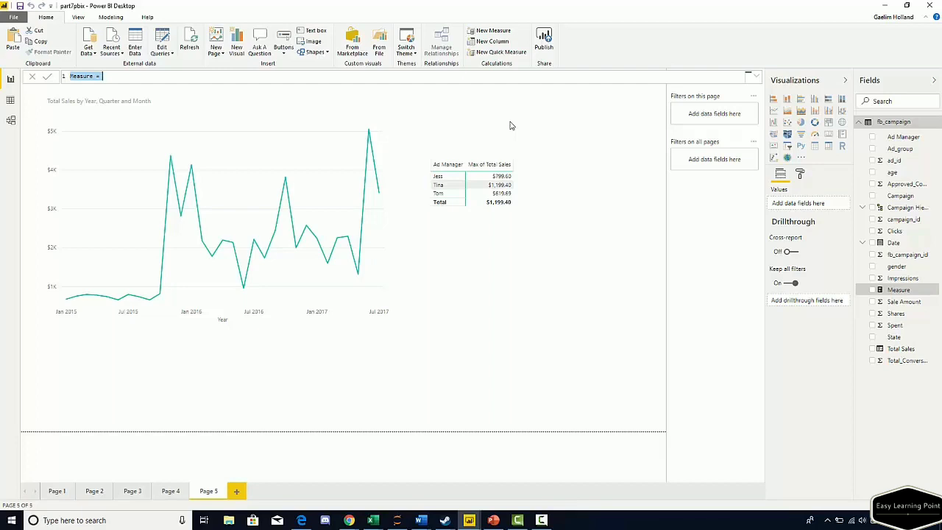
click(96, 75)
drag(95, 76, 70, 76)
text(Profit)
Step: Start the Profit formula with SUM(fb_campaign[Total Sales]
text(s)
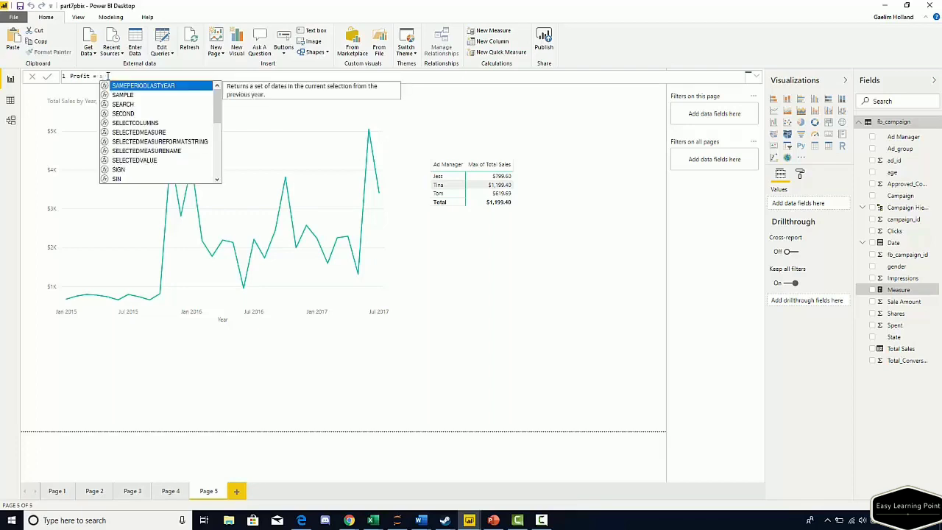
text(u)
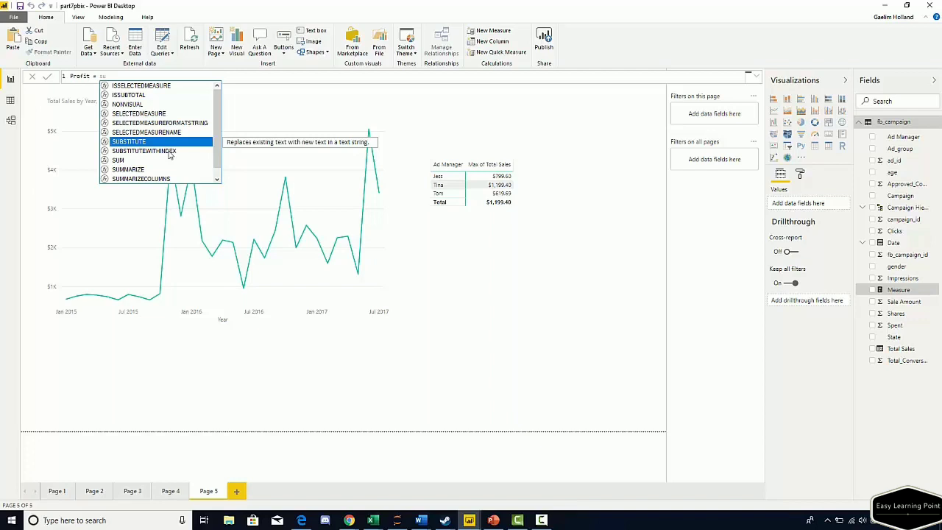
click(120, 160)
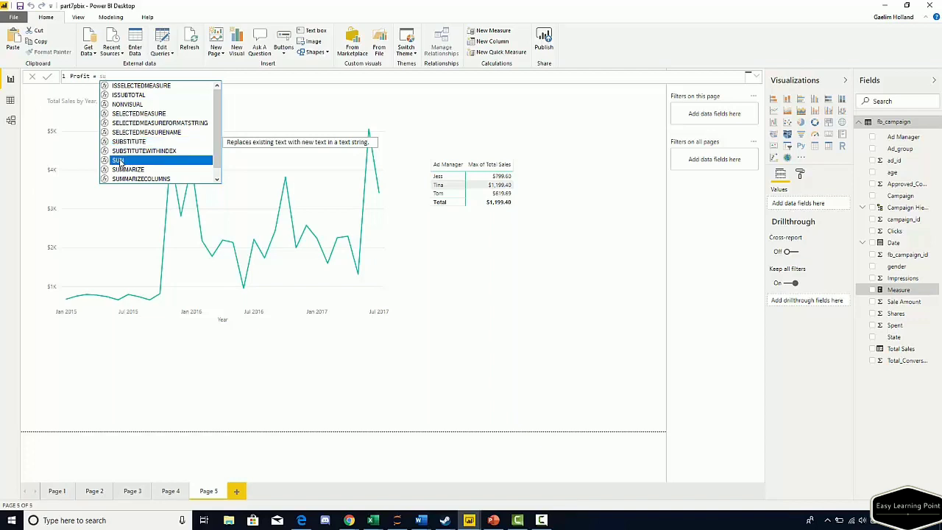
double_click(118, 161)
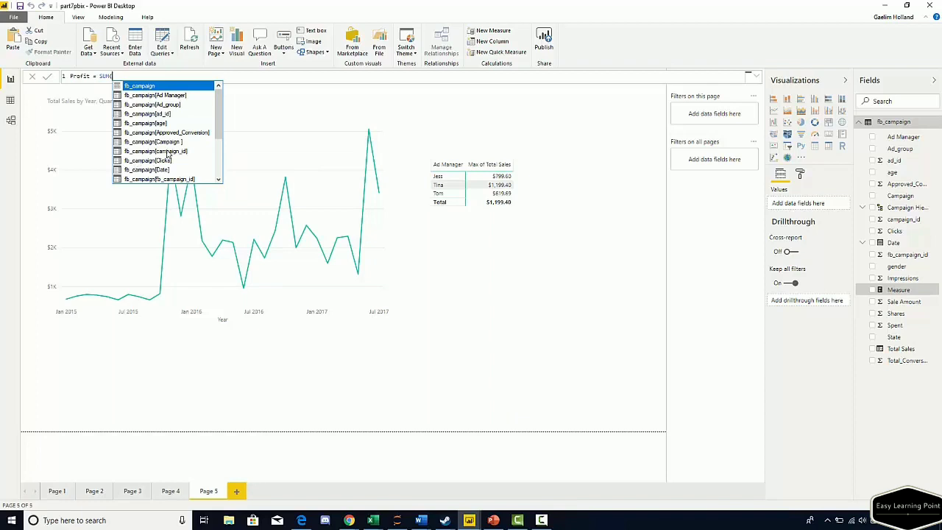
drag(217, 101, 215, 143)
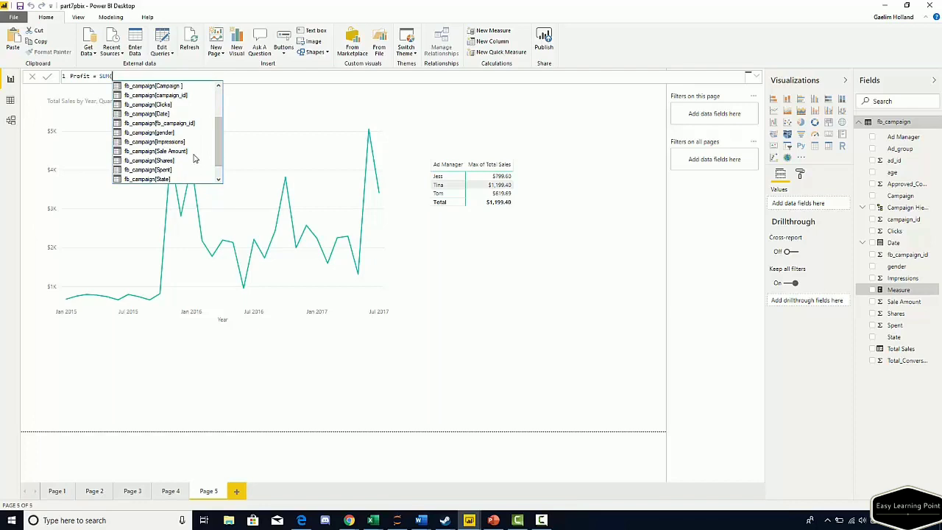
scroll(193, 161, down, 1)
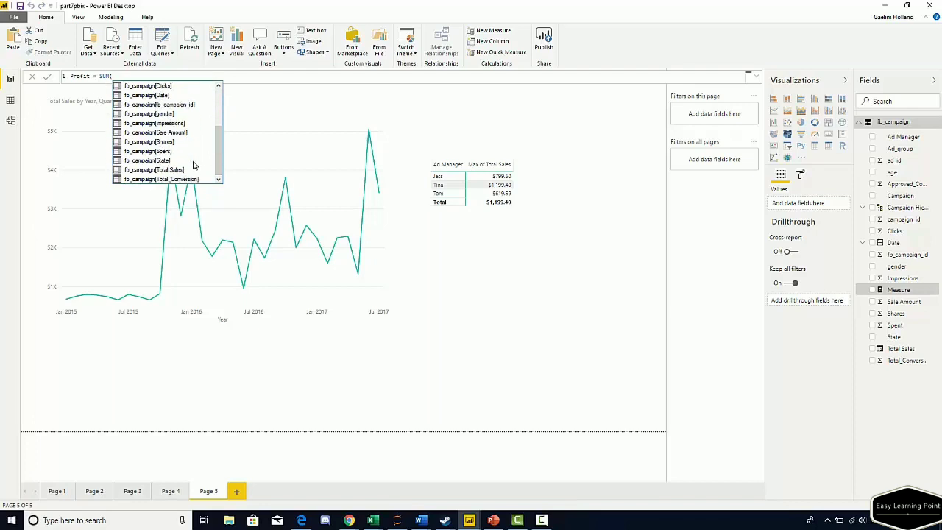
click(175, 172)
double_click(175, 173)
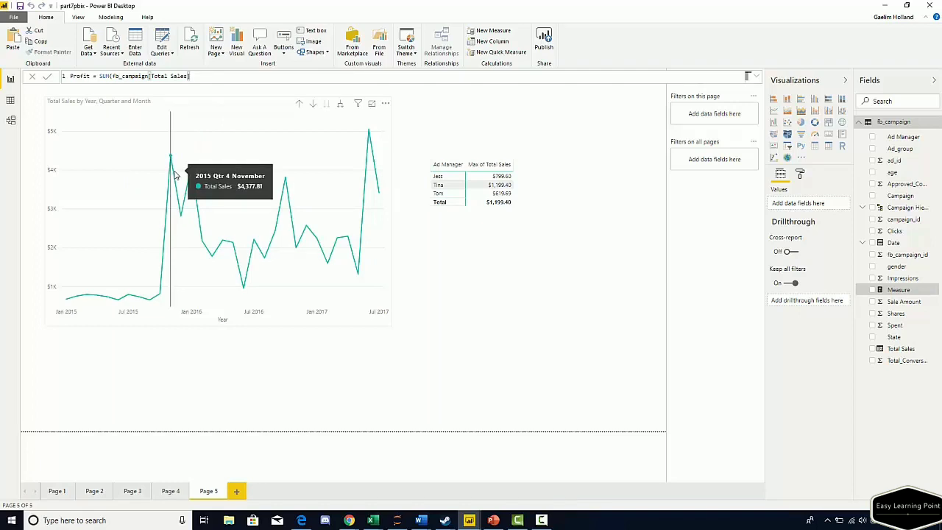
Step: Close the first SUM, subtract SUM(fb_campaign[Spent]) from it, and commit the Profit measure
text())
text(-sum)
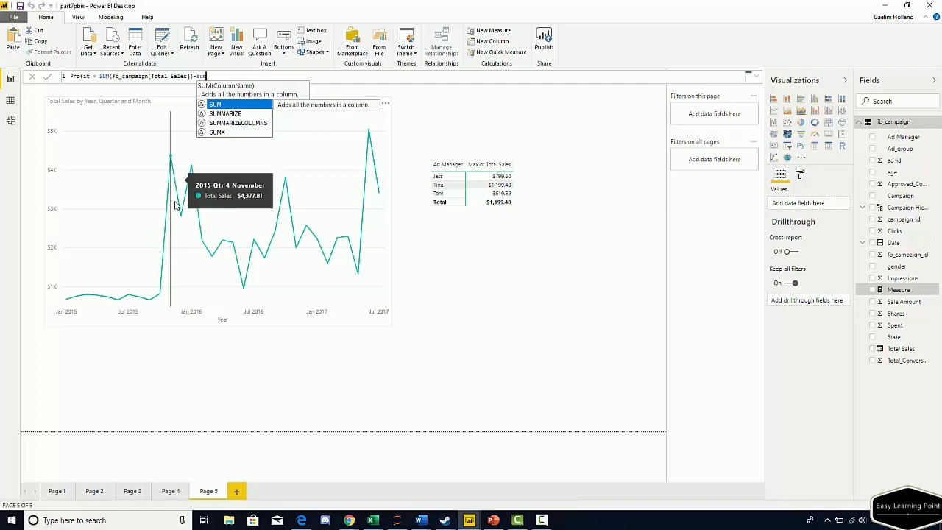
click(223, 106)
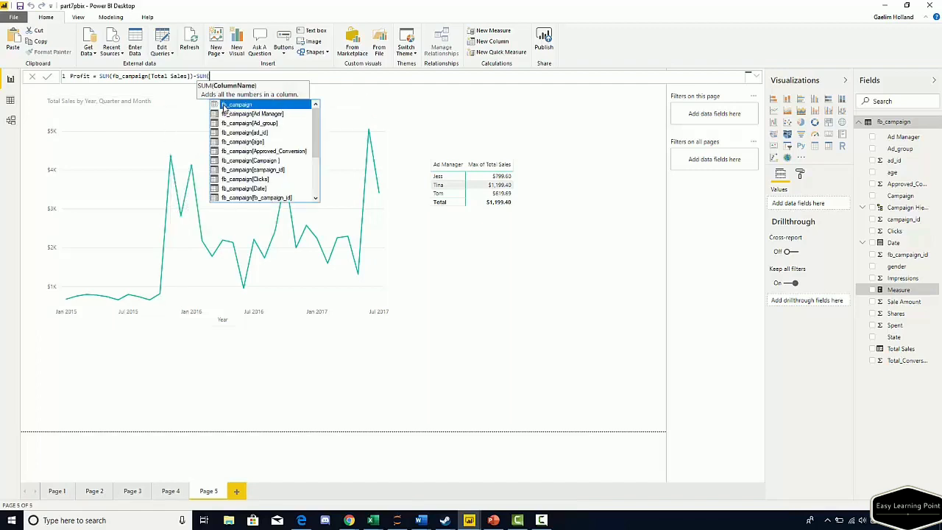
text(s)
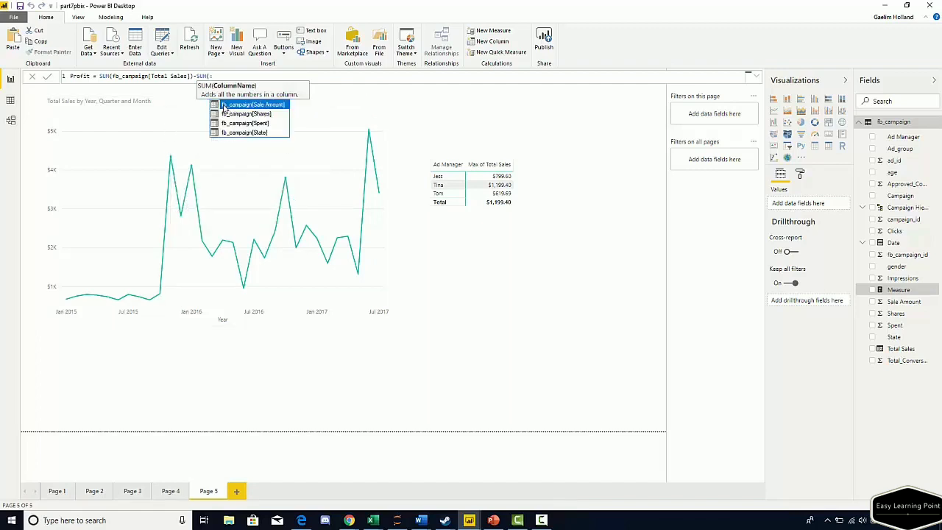
click(244, 123)
text())
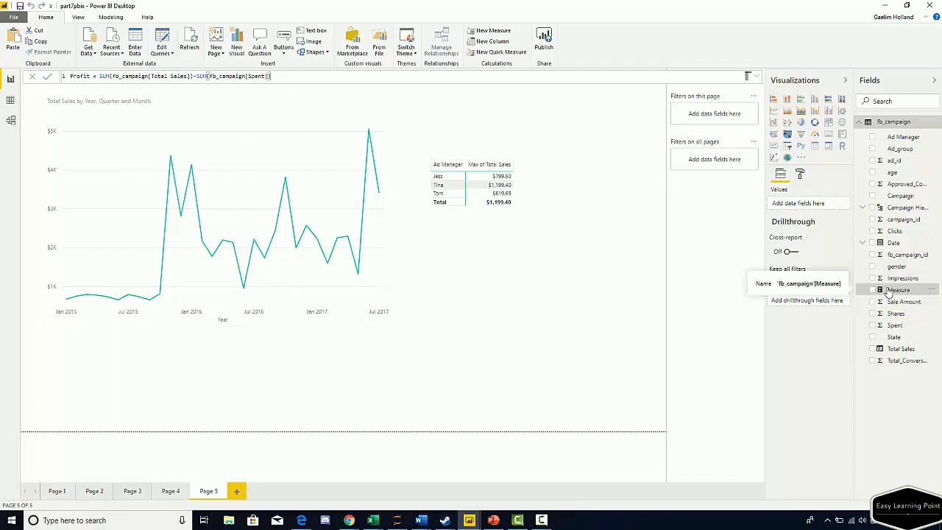
click(47, 78)
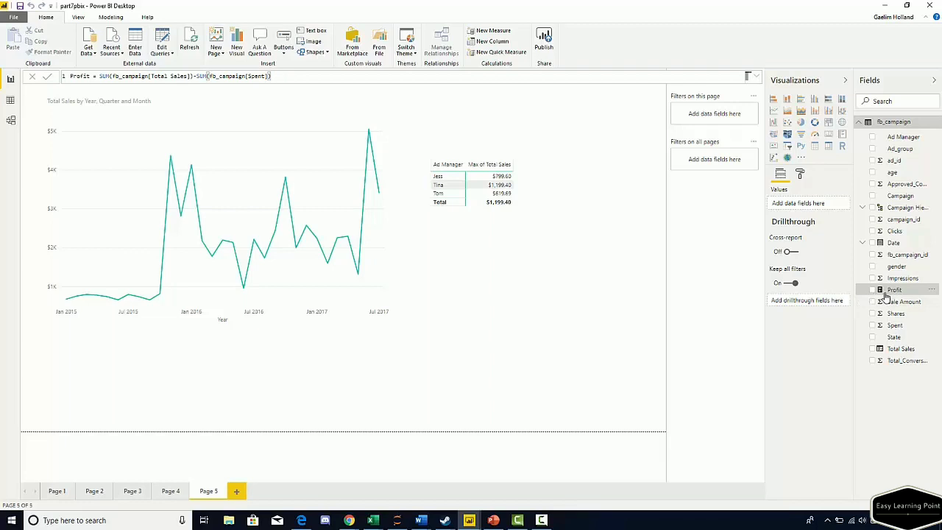
click(396, 295)
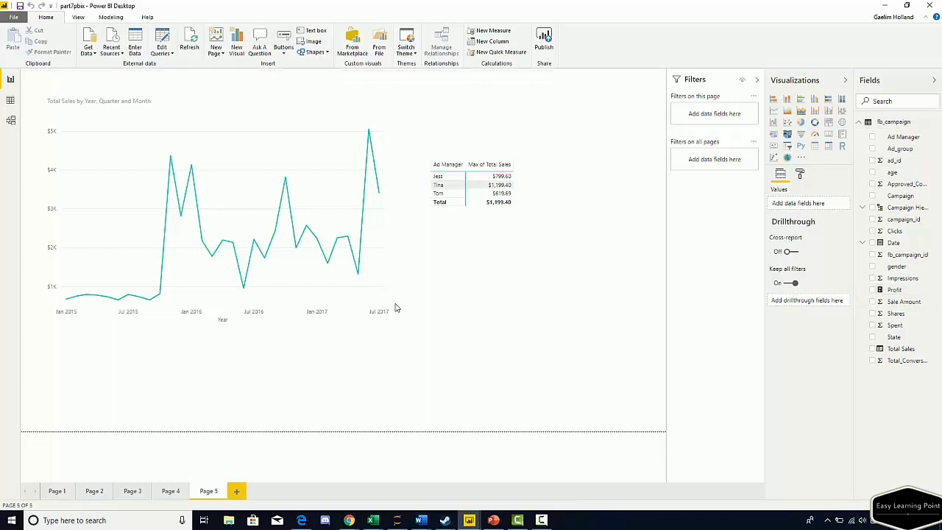
Step: Shrink the Total Sales line chart and place it in the upper-left corner of the report page
click(250, 142)
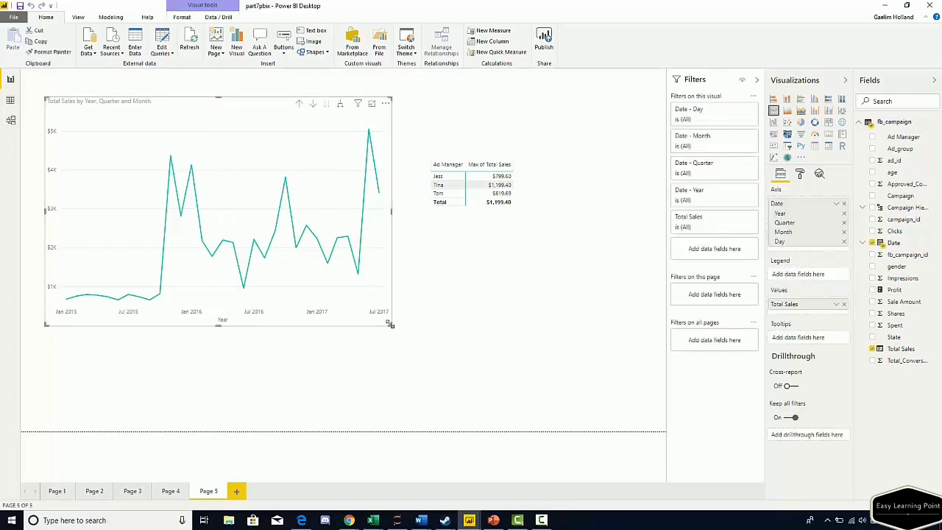
drag(390, 324, 303, 221)
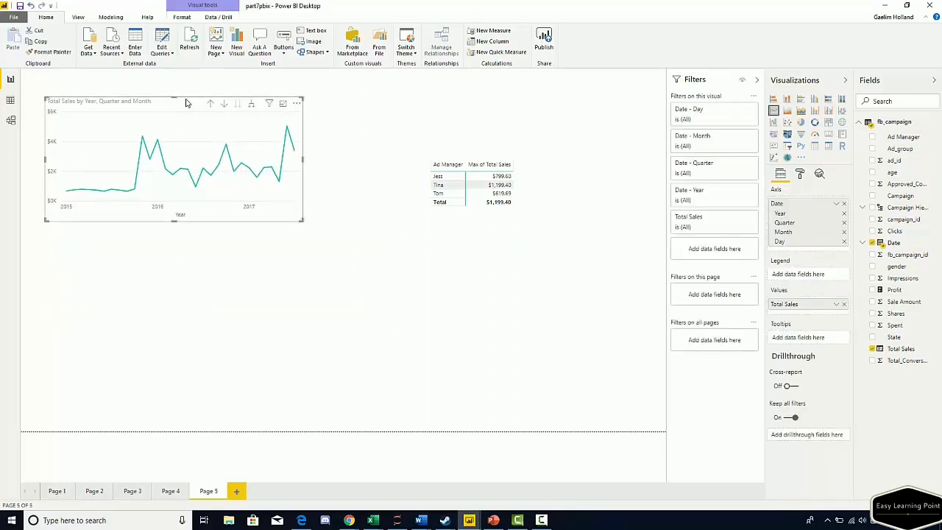
drag(186, 103, 162, 90)
click(356, 280)
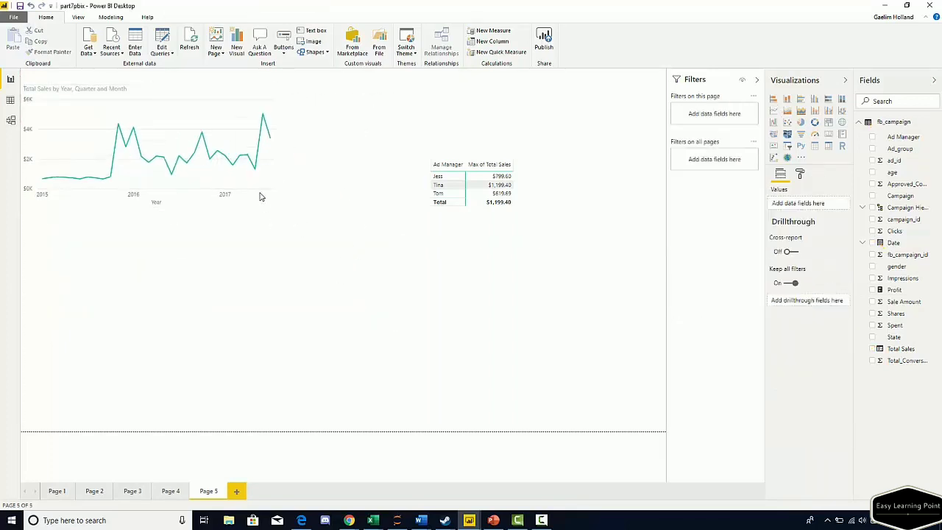
drag(261, 193, 303, 201)
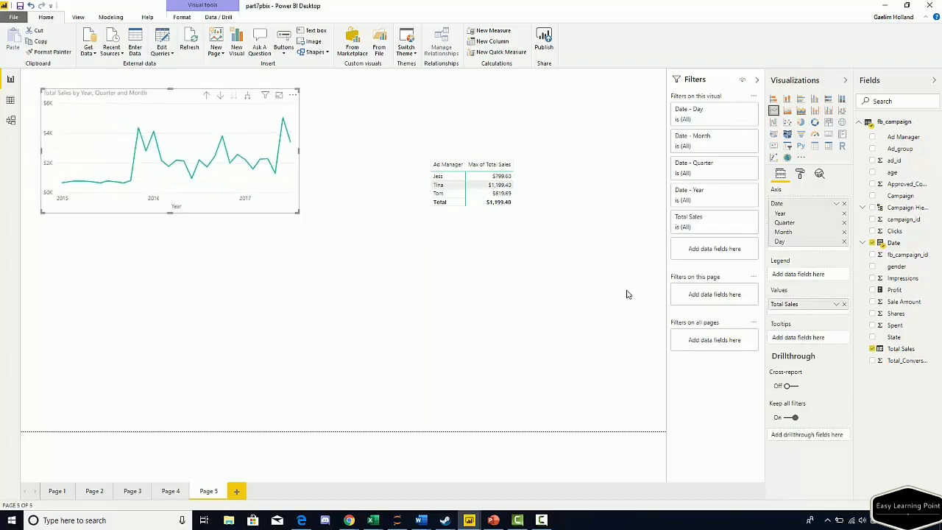
Step: Add a stacked column chart below the line chart, showing Profit by Date
click(577, 319)
click(786, 98)
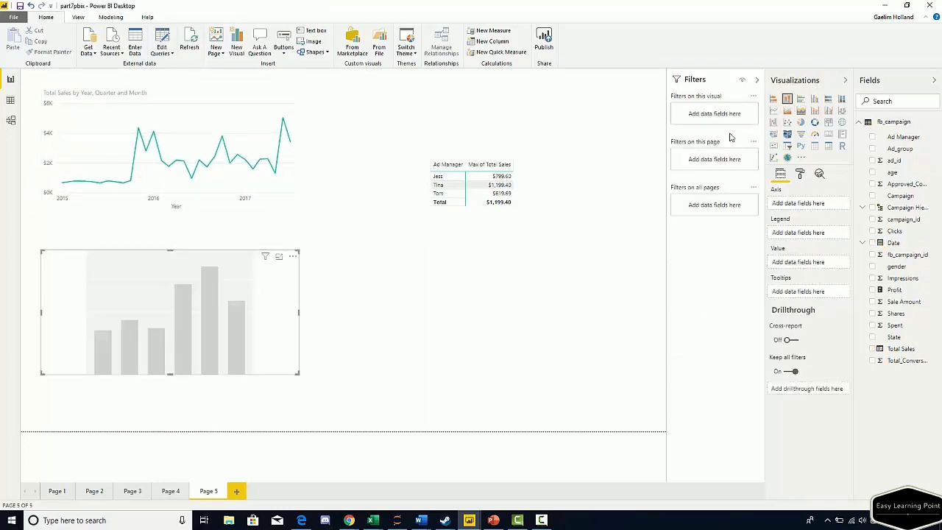
drag(290, 313, 354, 314)
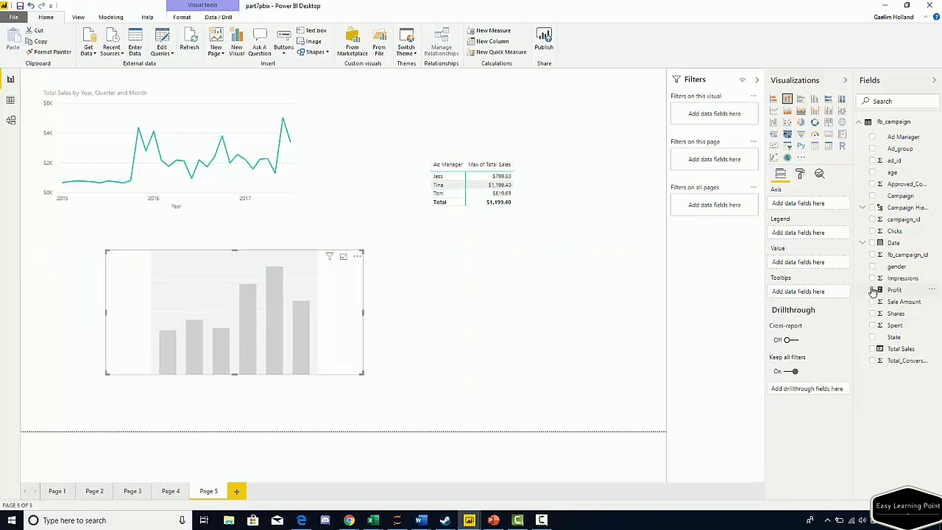
click(872, 242)
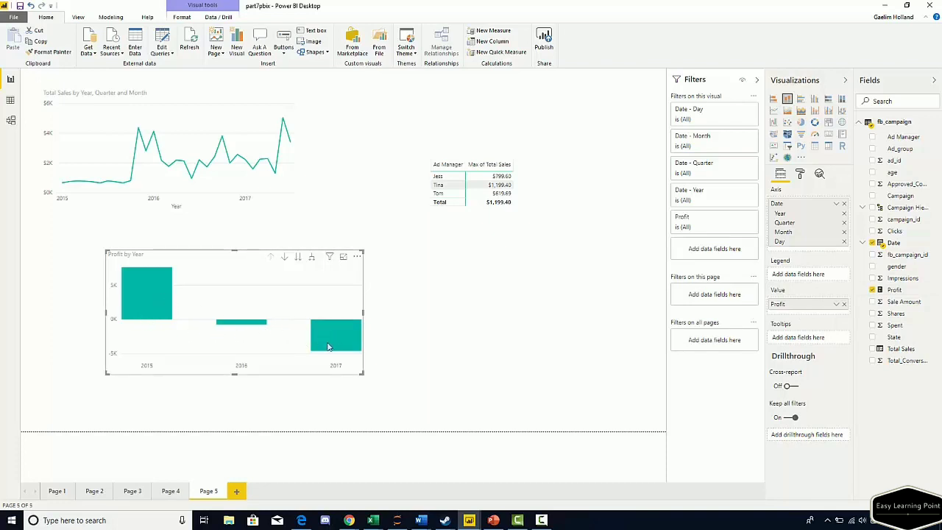
Step: Expand the Profit column chart to the quarter level, then make it taller and reposition it below the line chart
mouse_move(333, 349)
click(311, 256)
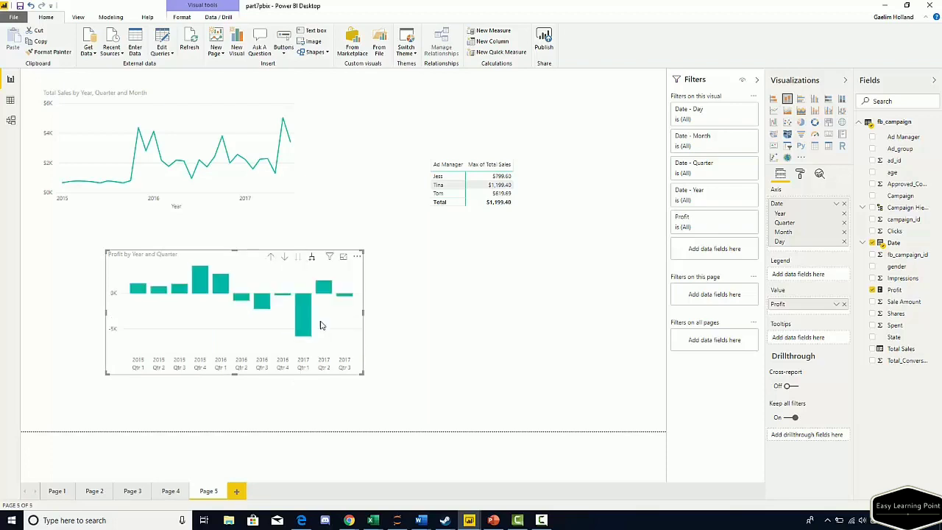
drag(234, 251, 234, 225)
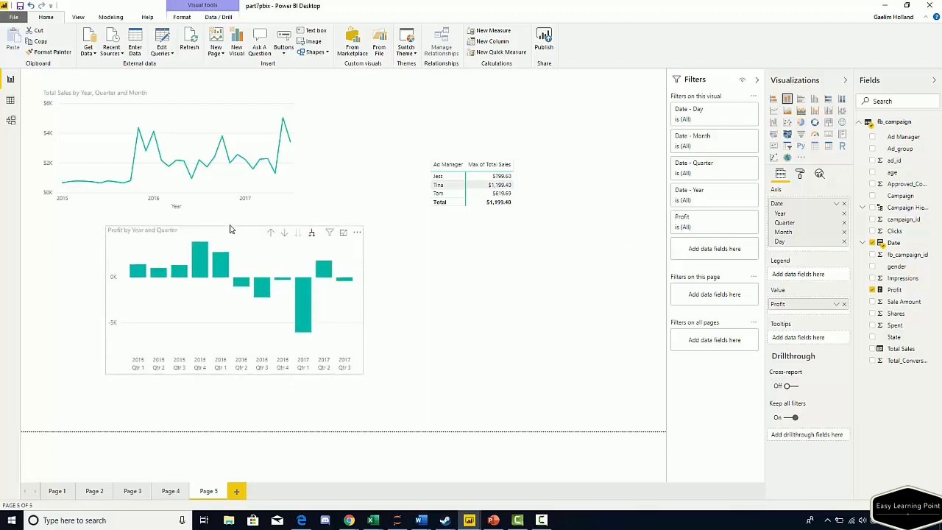
click(236, 219)
drag(343, 351, 358, 381)
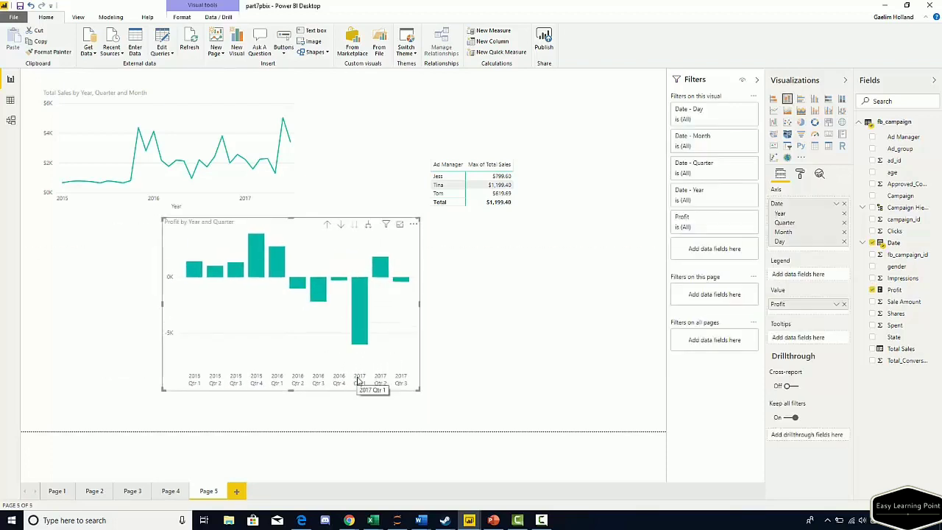
Step: Expand the Profit column chart to the month level and drill back up to quarters
mouse_move(356, 339)
click(326, 224)
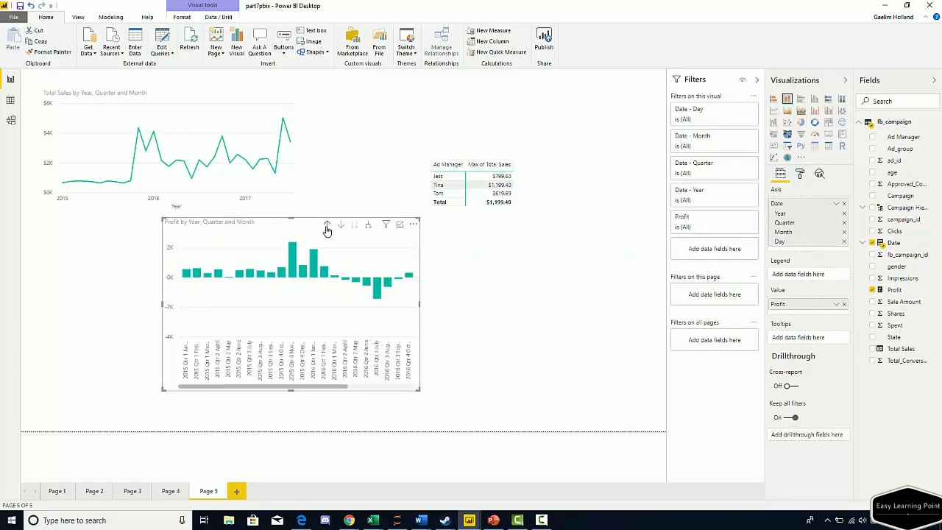
click(327, 225)
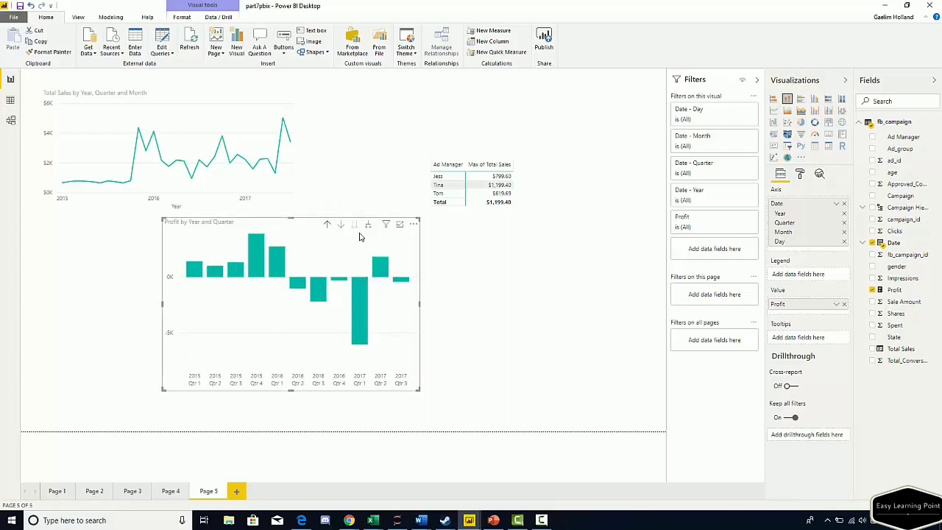
Step: Turn on data labels for the Profit column chart
click(800, 175)
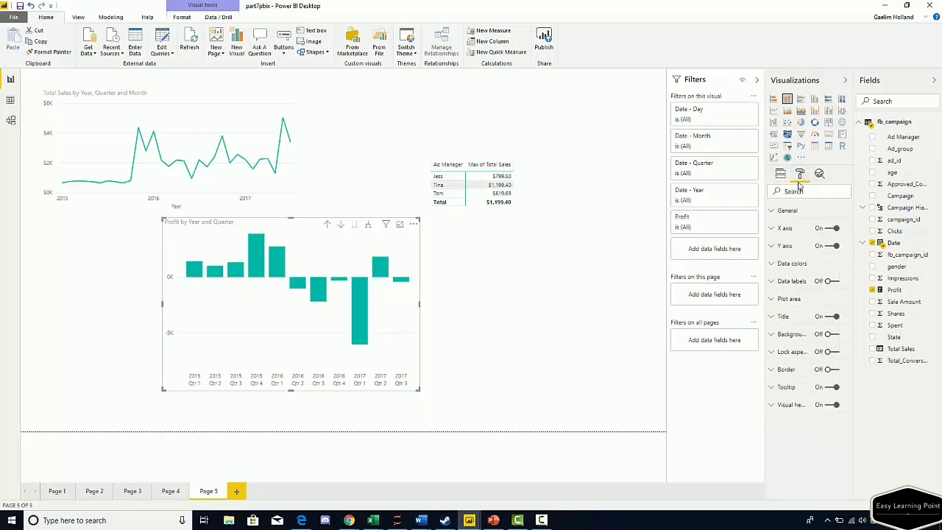
click(820, 282)
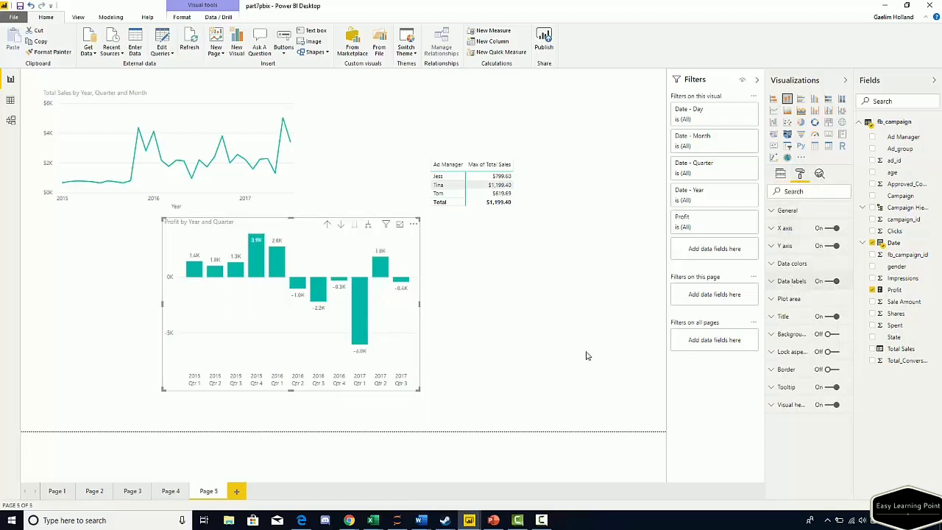
Step: Format the Profit measure as currency using $ English (United States)
click(892, 290)
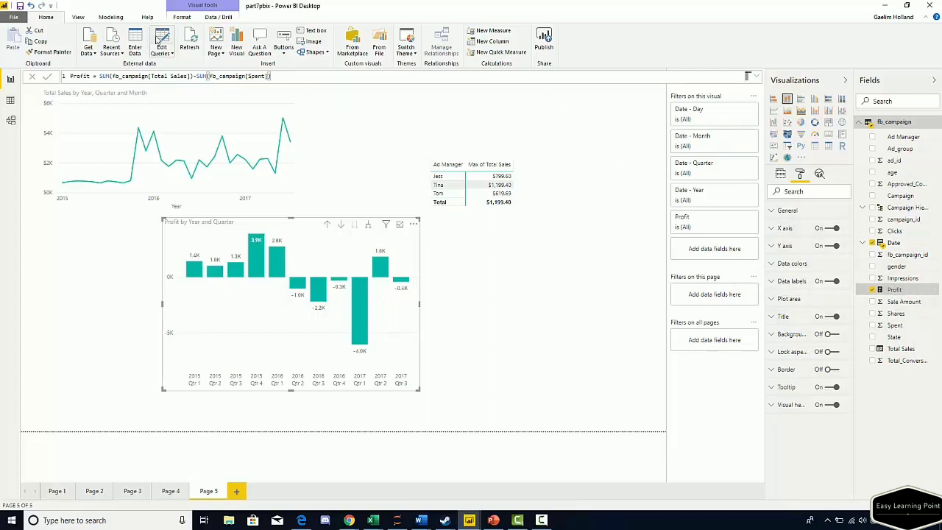
click(180, 18)
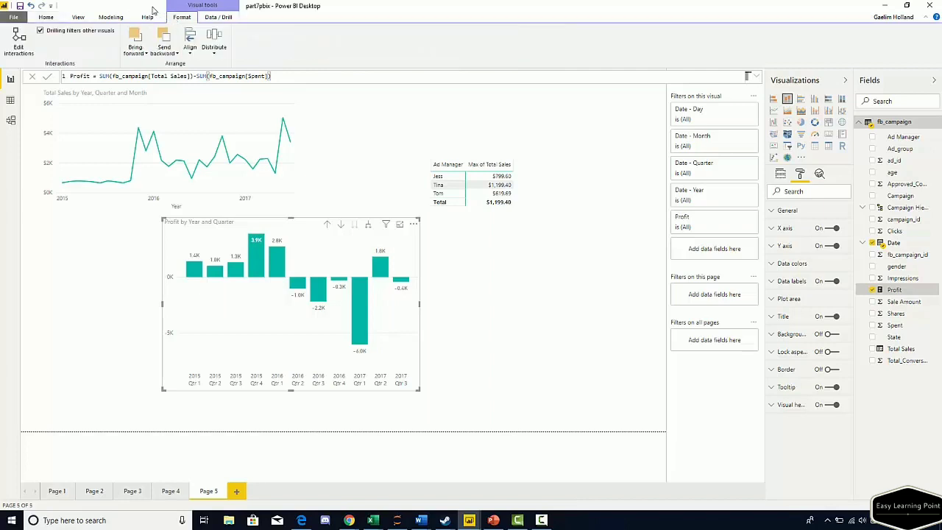
click(110, 17)
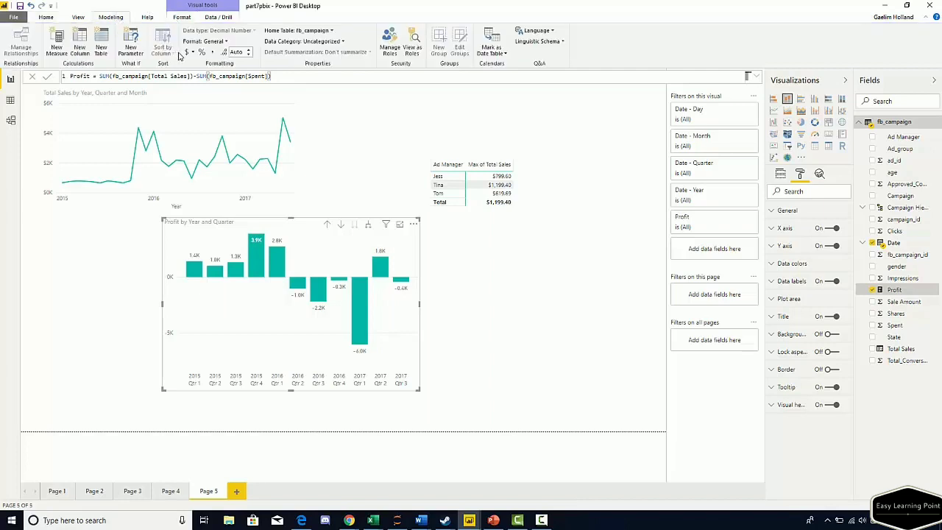
click(184, 56)
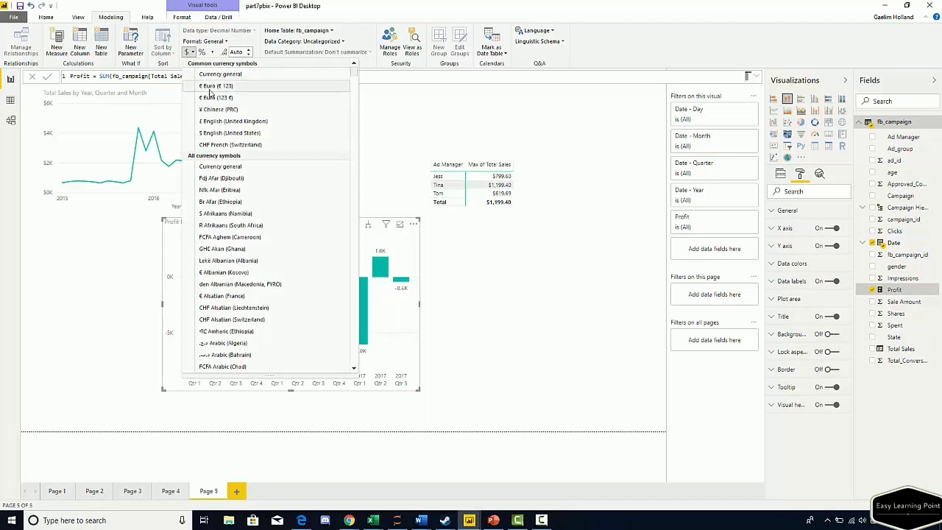
click(225, 134)
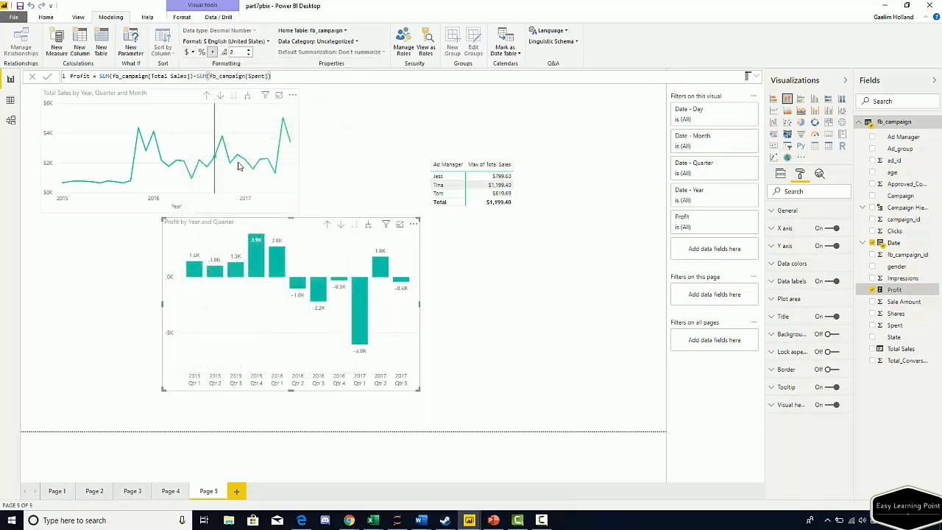
click(462, 380)
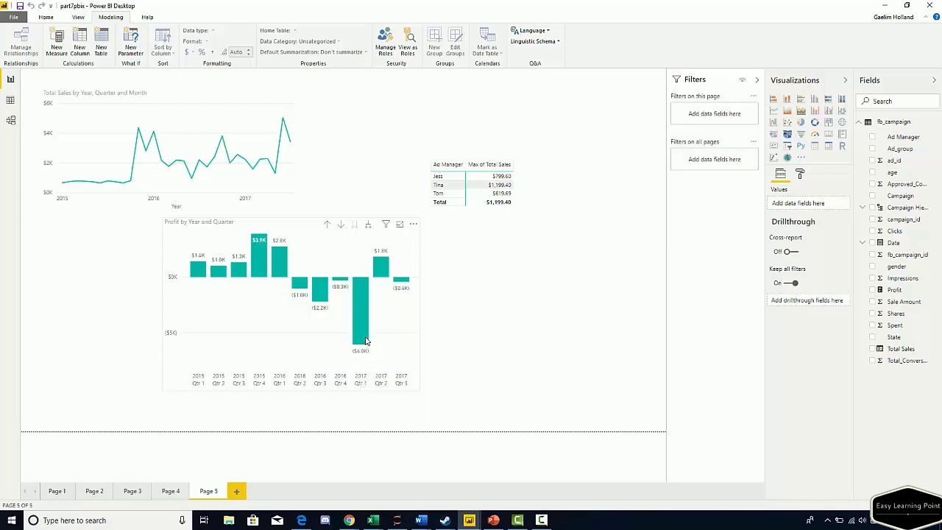
Step: Add the Profit measure to the Ad Manager matrix as a value beside Max of Total Sales, and reposition the matrix on the page
mouse_move(364, 337)
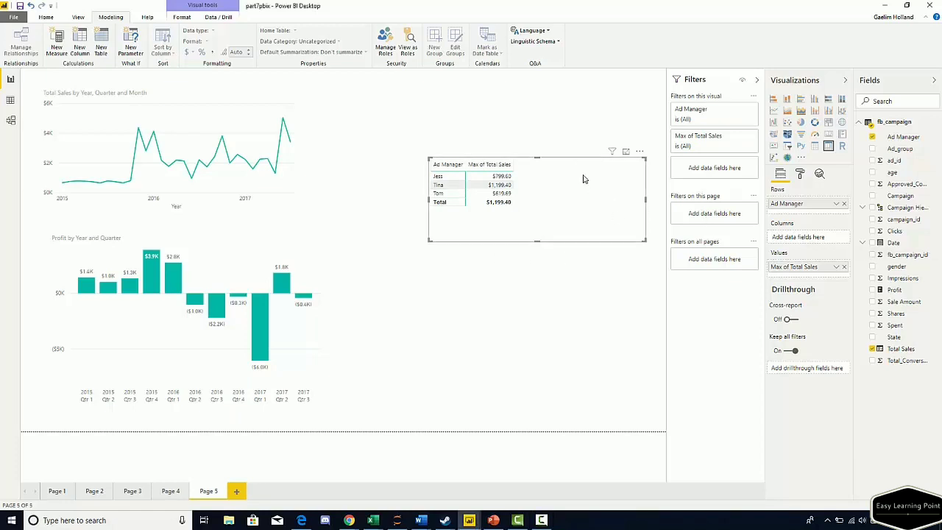
click(871, 290)
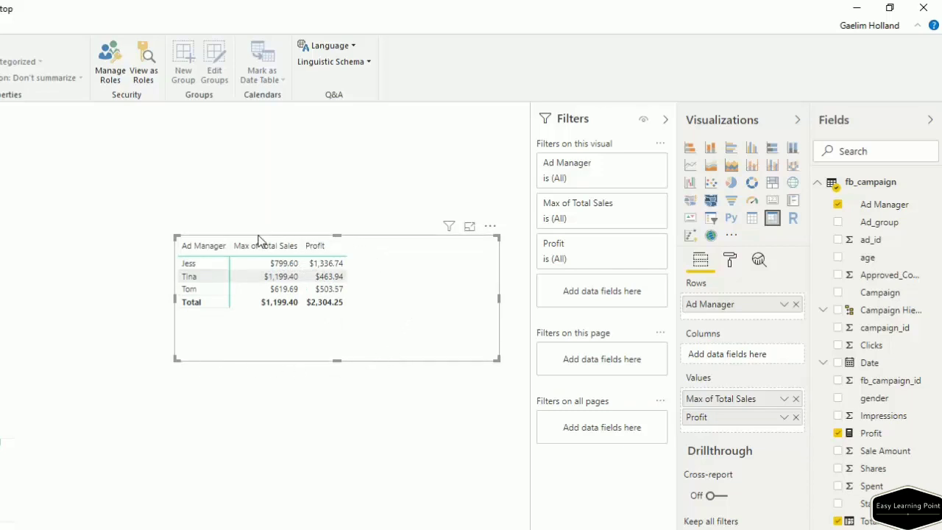
drag(257, 243, 179, 201)
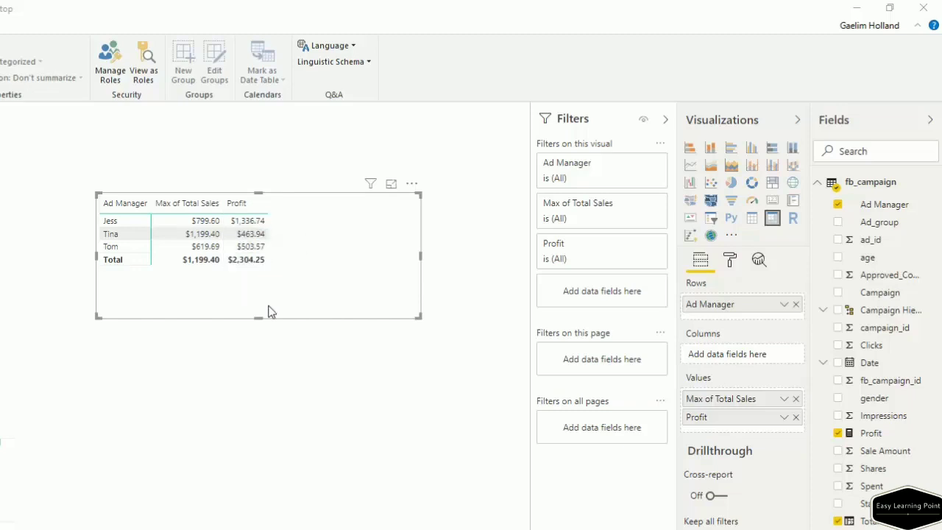
drag(268, 306, 261, 337)
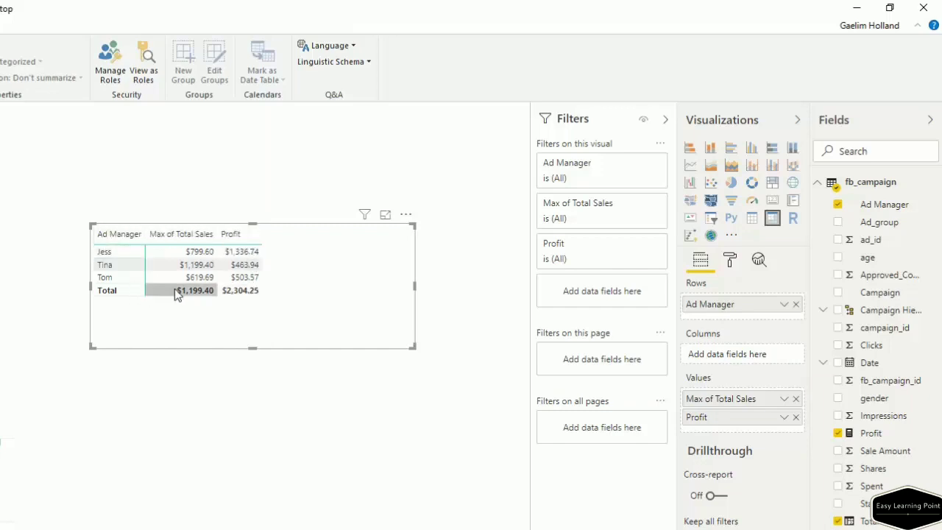
click(288, 420)
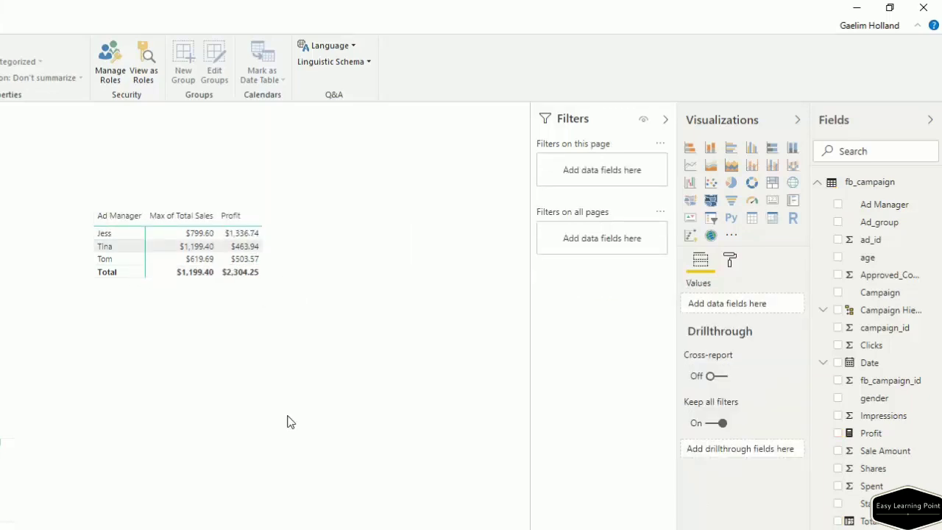